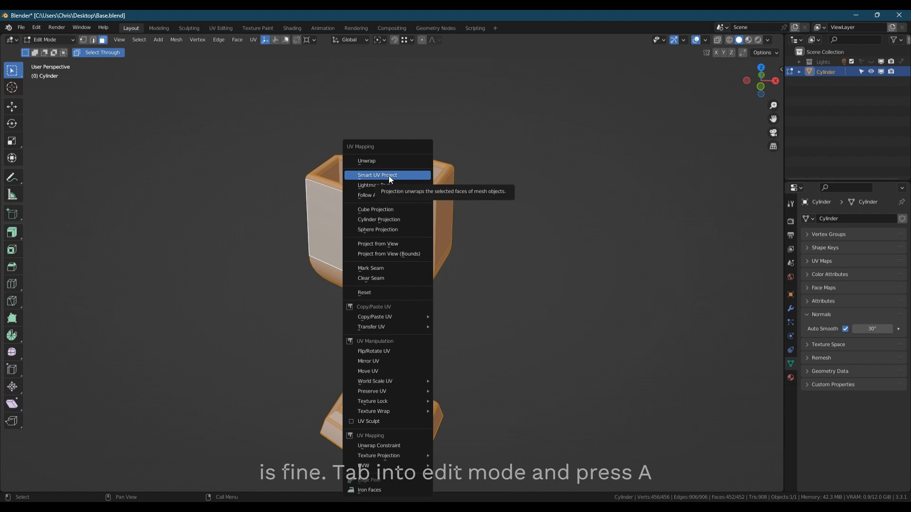
# Unwrap the whole goblet mesh with Smart UV Project using an island margin of 0.05 and return to Object Mode.
pyautogui.click(389, 175)
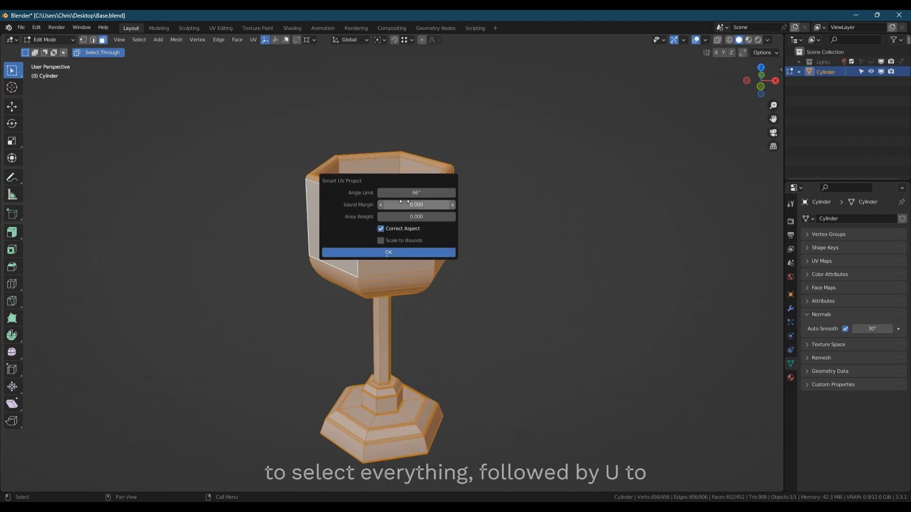
pyautogui.click(431, 205)
pyautogui.write('0.05')
pyautogui.press('Return')
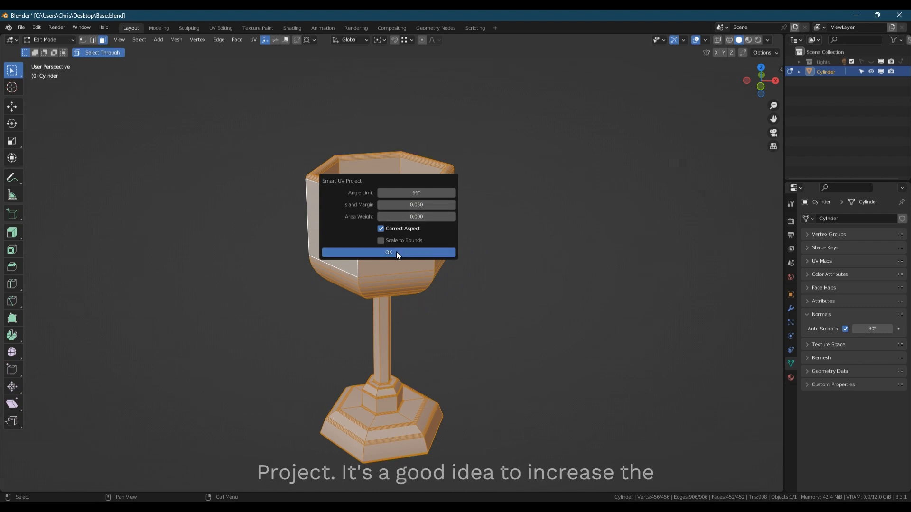
pyautogui.click(396, 252)
pyautogui.press('Tab')
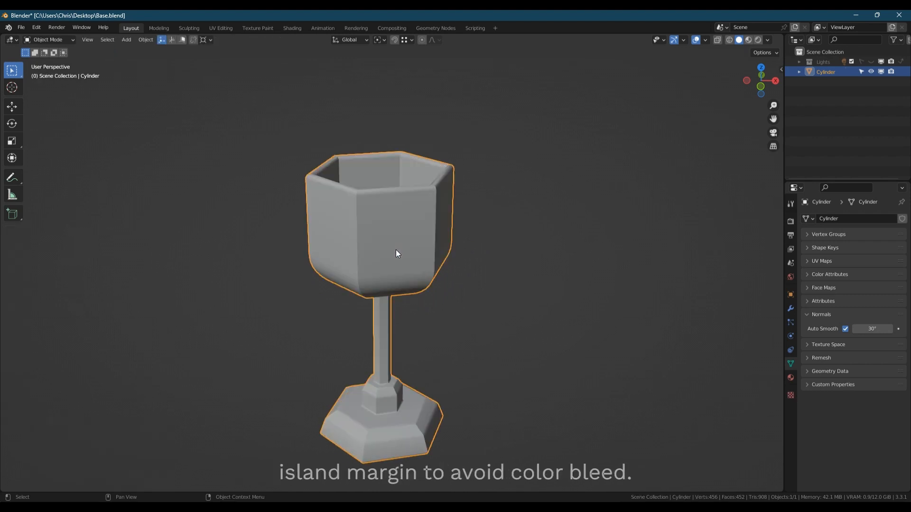
# In the Texture Paint workspace, start a Base Color paint slot named Goblet, sized 2048 by 2048 px.
pyautogui.click(266, 28)
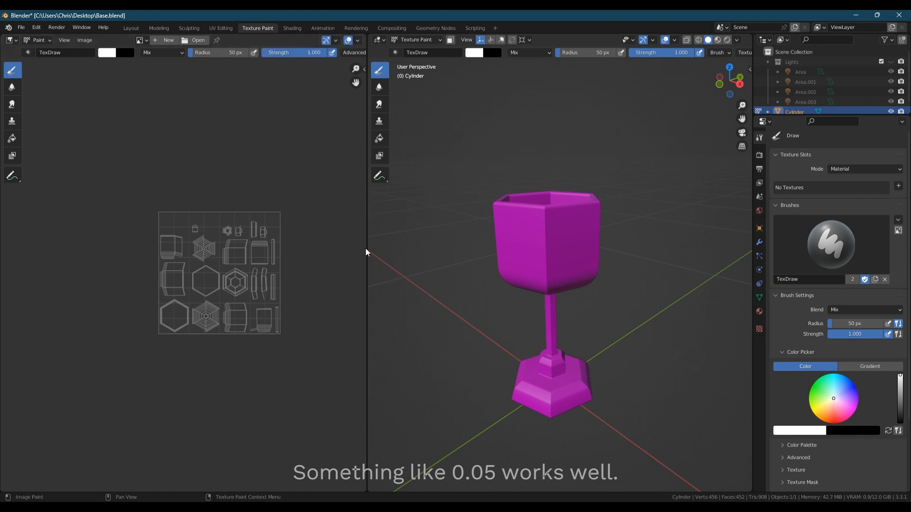
pyautogui.click(898, 186)
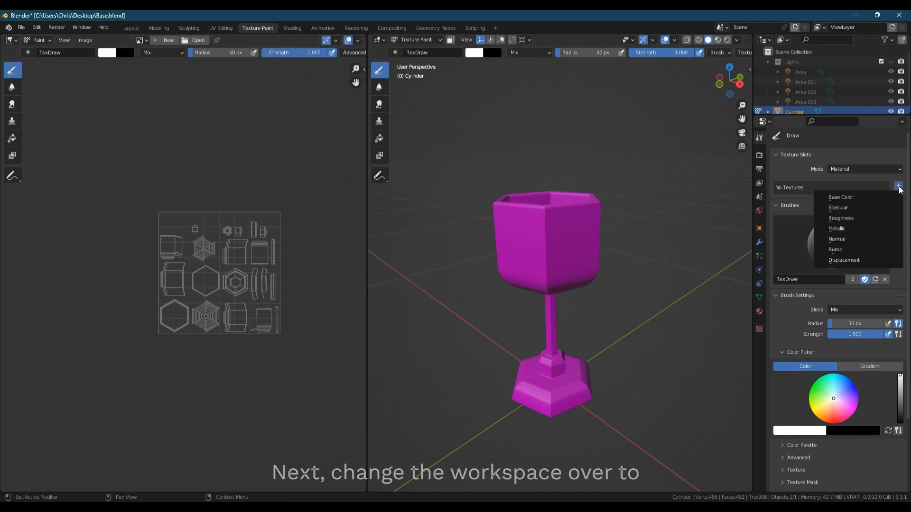
pyautogui.click(892, 197)
pyautogui.click(879, 214)
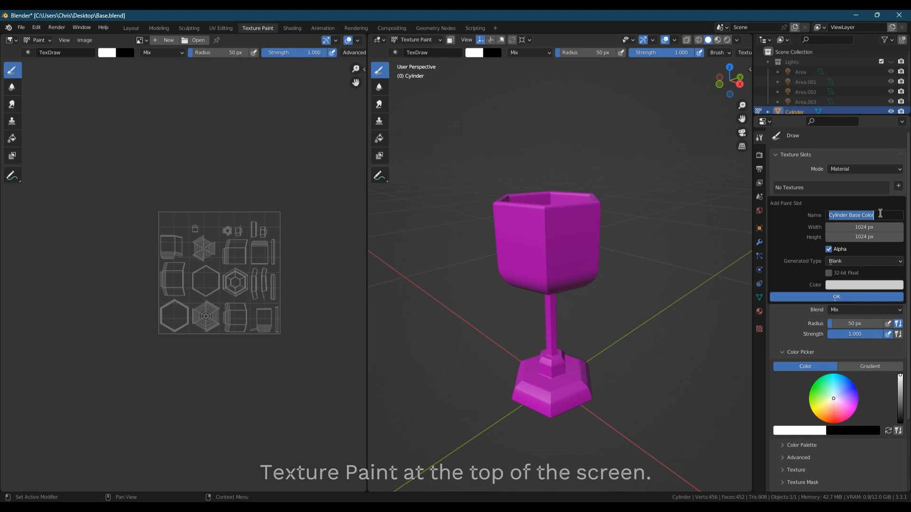
pyautogui.write('Goblet')
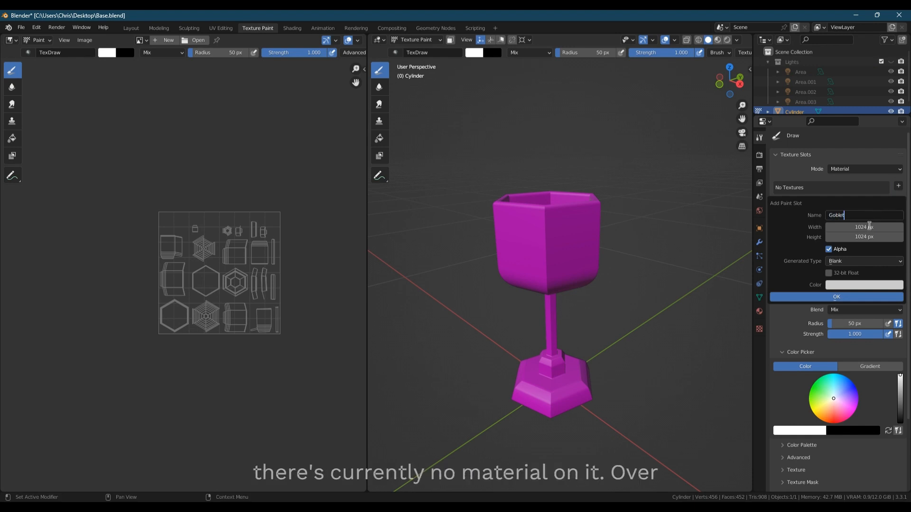
pyautogui.press('Tab')
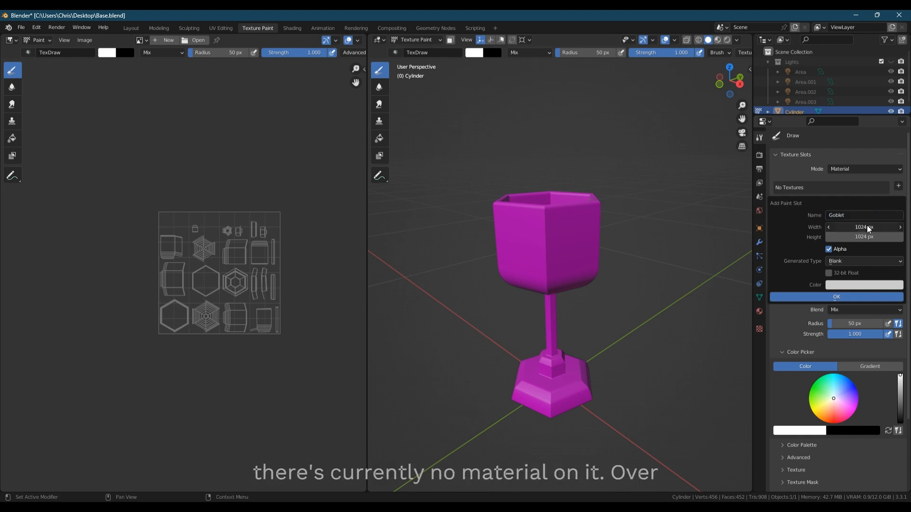
pyautogui.write('*2')
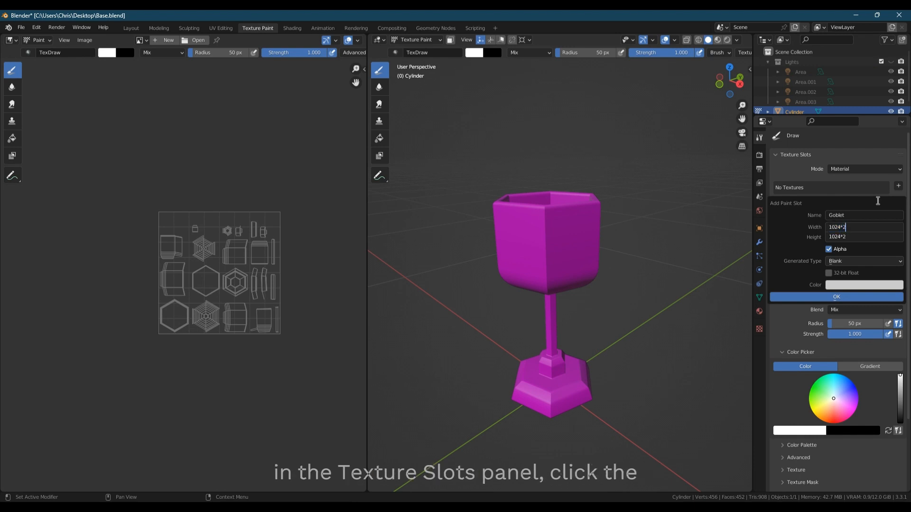
pyautogui.press('Return')
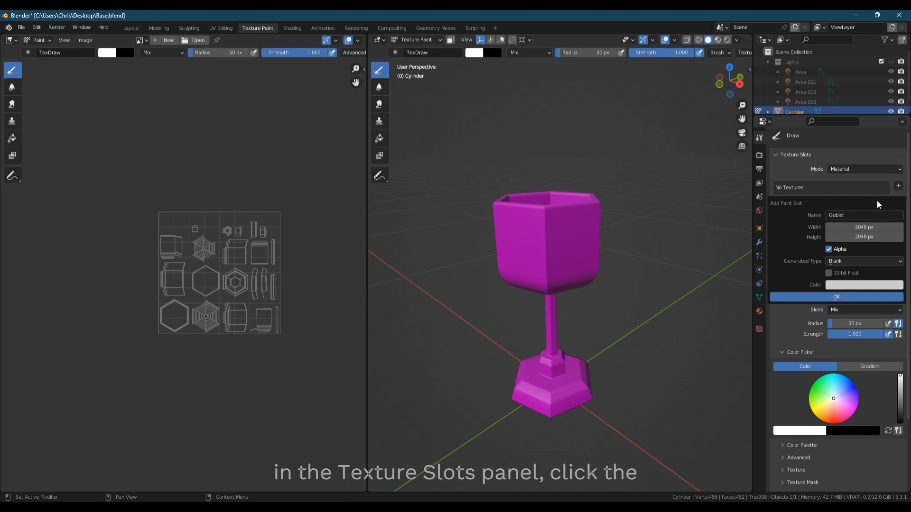
# Turn off alpha for the paint slot, choose a golden yellow fill with hue 0.130 and saturation 1.000, and create it.
pyautogui.click(829, 249)
pyautogui.click(840, 284)
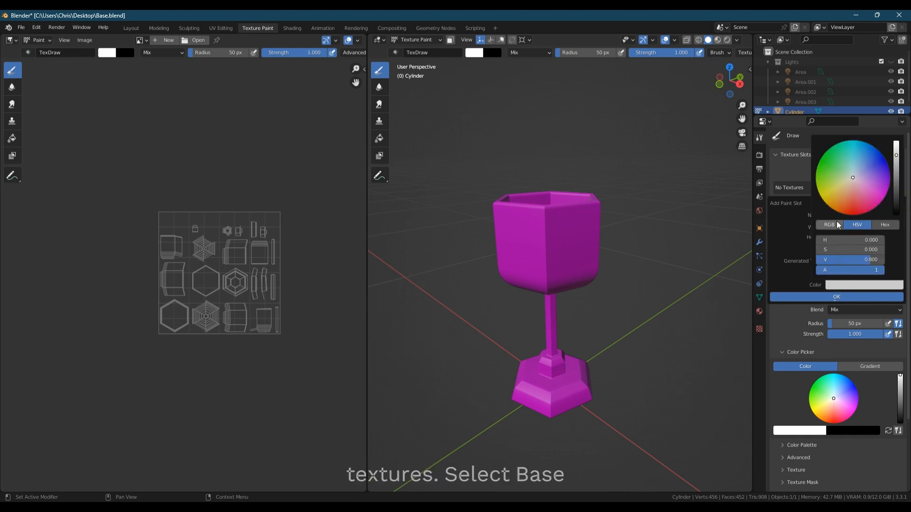
pyautogui.click(832, 202)
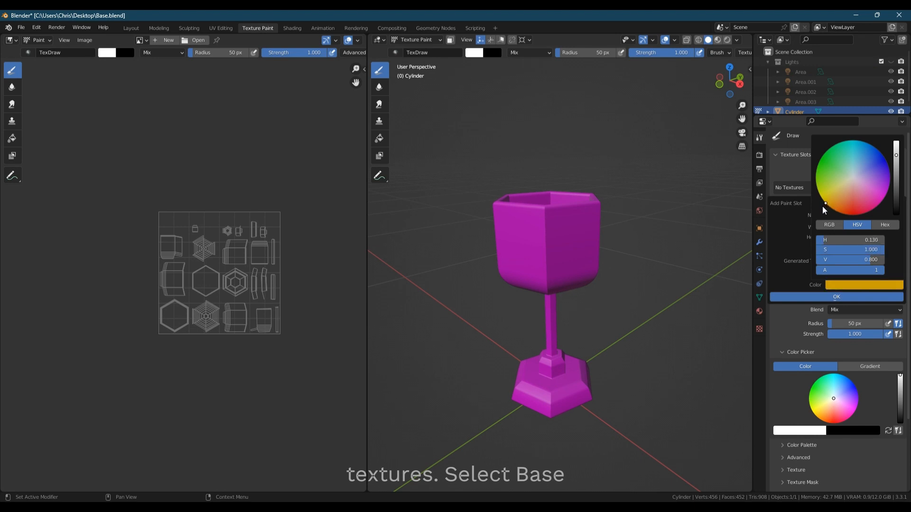
pyautogui.click(849, 297)
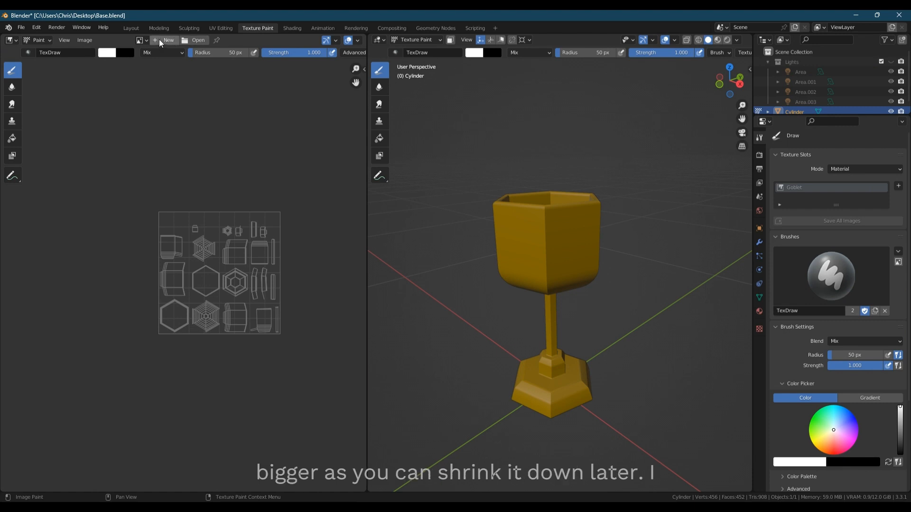
# Load the Goblet image behind the UV layout and sample its gold as the brush color.
pyautogui.click(141, 40)
pyautogui.click(151, 54)
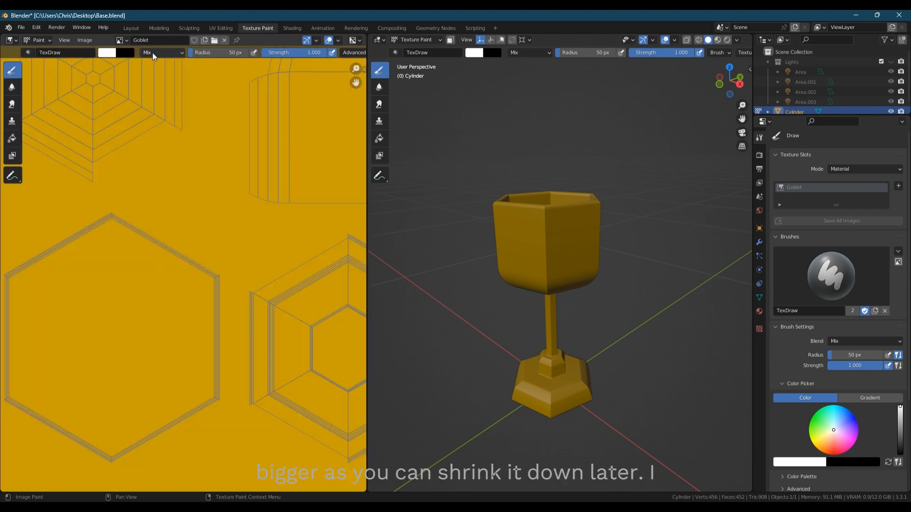
pyautogui.click(823, 463)
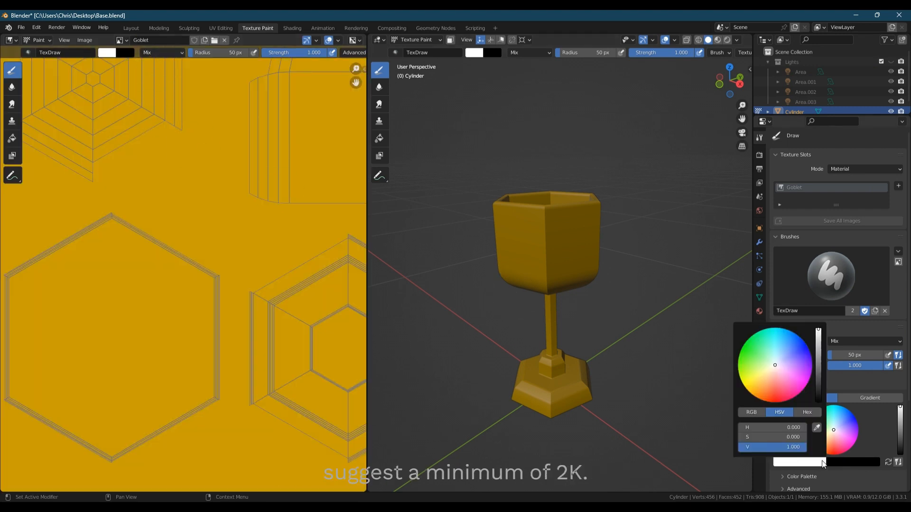
pyautogui.click(817, 428)
pyautogui.click(242, 223)
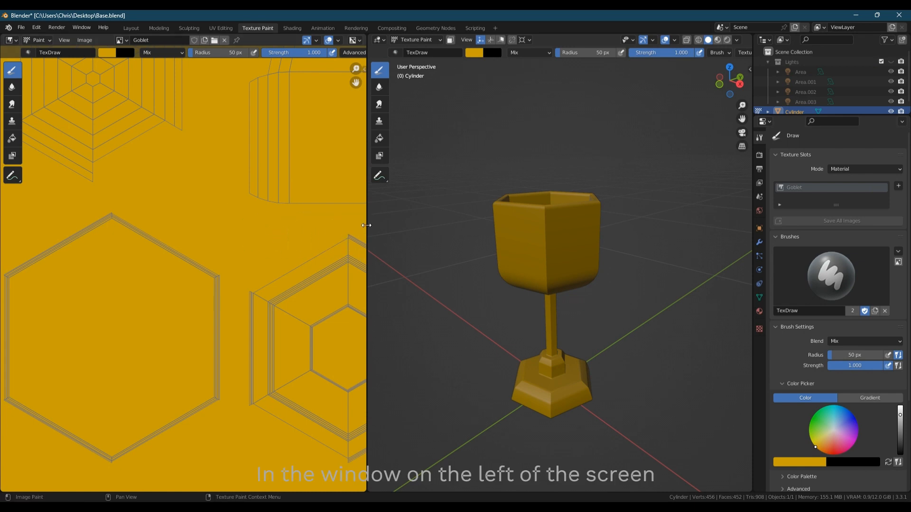
# Narrow the image editor to fit the full UV map and hide its tool strip, giving the 3D view more room.
pyautogui.moveTo(367, 230); pyautogui.dragTo(243, 229)
pyautogui.scroll(-7, 71, 237)
pyautogui.moveTo(87, 236); pyautogui.dragTo(122, 267, button='middle')
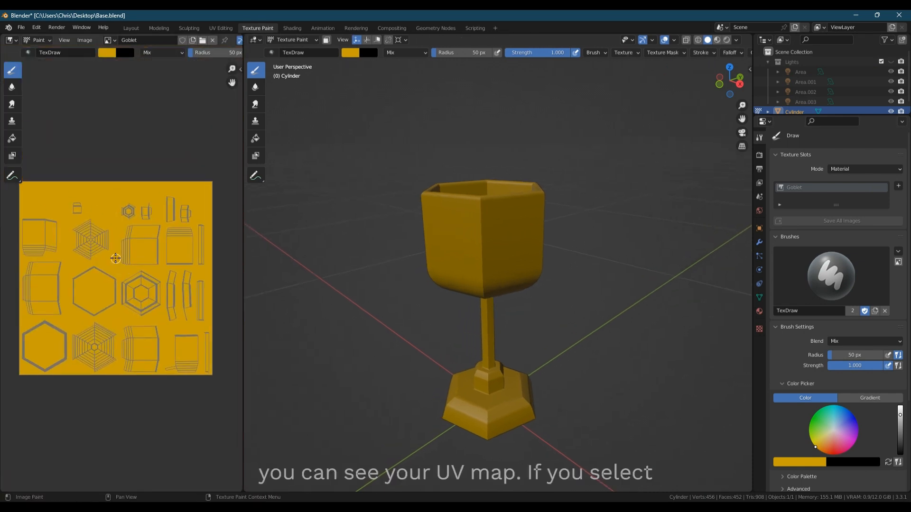
pyautogui.press('t')
pyautogui.moveTo(244, 228); pyautogui.dragTo(238, 228)
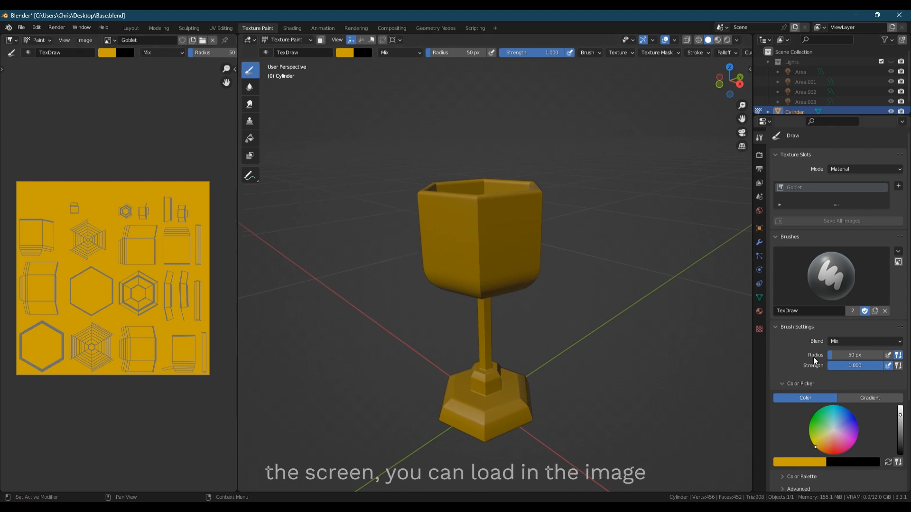
# Set the brush blend mode to Multiply and undo a test stroke on the goblet's cup.
pyautogui.click(875, 342)
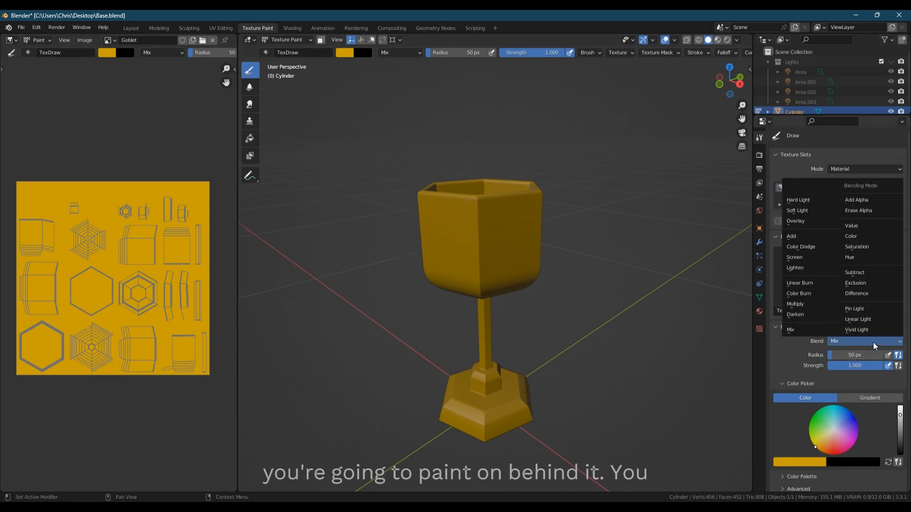
pyautogui.click(808, 306)
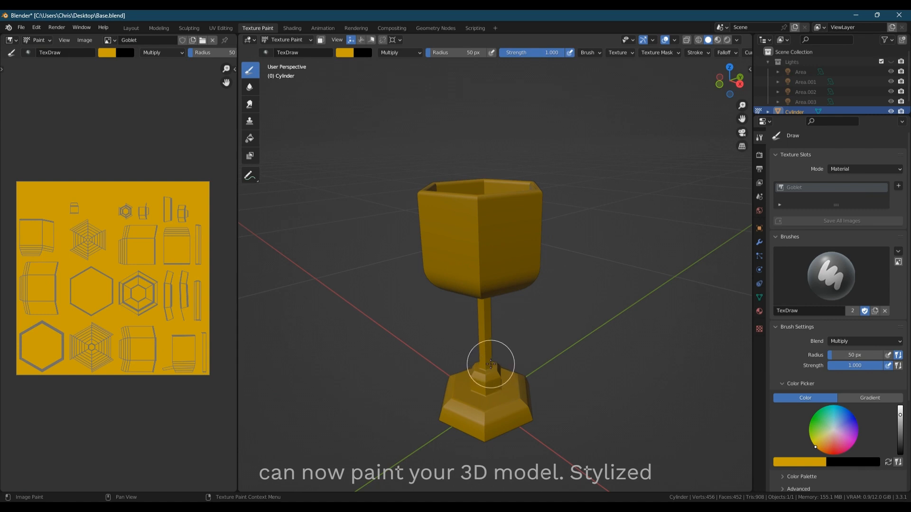
pyautogui.moveTo(456, 229)
pyautogui.mouseDown()
pyautogui.moveTo(454, 237)
pyautogui.moveTo(474, 240)
pyautogui.mouseUp()
pyautogui.hotkey('ctrl', 'z')
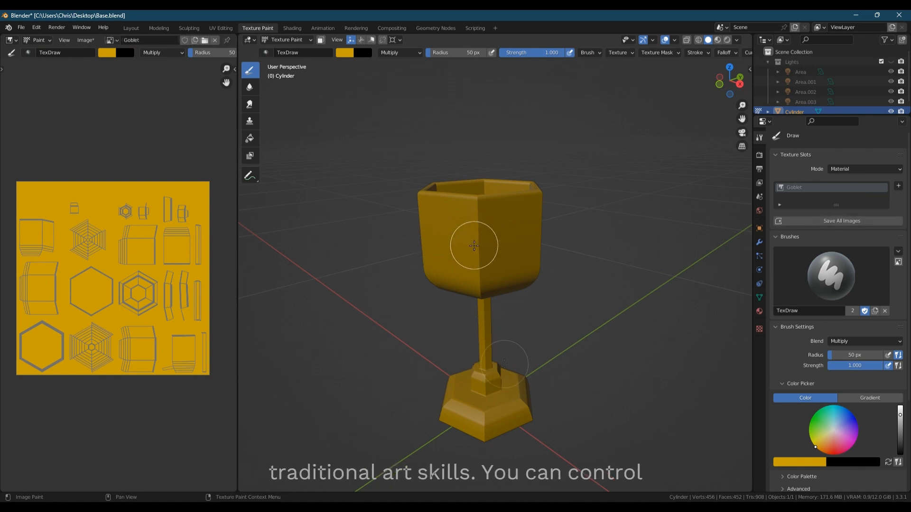
# Paint dark shading around the joint of the stem and the cup's underside with a 20 px brush at 0.481 strength.
pyautogui.moveTo(474, 245)
pyautogui.mouseDown(button='middle')
pyautogui.moveTo(488, 285)
pyautogui.moveTo(549, 322)
pyautogui.moveTo(643, 342)
pyautogui.moveTo(560, 372)
pyautogui.mouseUp(button='middle')
pyautogui.press('f')
pyautogui.click(489, 301)
pyautogui.hotkey('shift', 'f')
pyautogui.click(488, 301)
pyautogui.scroll(-3, 559, 372)
pyautogui.scroll(4, 560, 372)
pyautogui.press('f')
pyautogui.click(634, 454)
pyautogui.moveTo(634, 454)
pyautogui.mouseDown(button='middle')
pyautogui.moveTo(455, 290)
pyautogui.moveTo(489, 362)
pyautogui.moveTo(520, 399)
pyautogui.moveTo(613, 226)
pyautogui.moveTo(625, 224)
pyautogui.moveTo(441, 206)
pyautogui.mouseUp(button='middle')
pyautogui.press('f')
pyautogui.click(457, 319)
pyautogui.moveTo(442, 206)
pyautogui.mouseDown()
pyautogui.moveTo(460, 213)
pyautogui.moveTo(523, 200)
pyautogui.mouseUp()
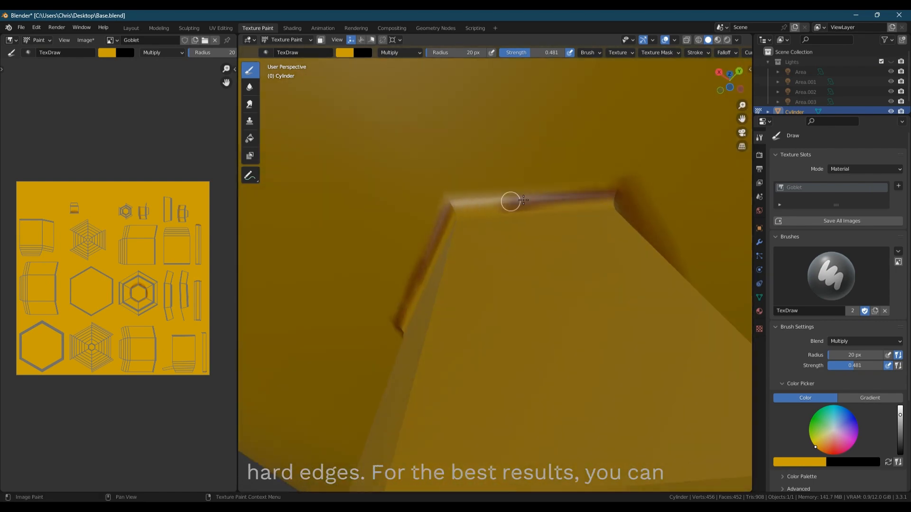
# Shade the masked underside of the cup around the stem using a 113 px Multiply brush.
pyautogui.hotkey('shift', 'space')
pyautogui.moveTo(523, 200)
pyautogui.mouseDown(button='middle')
pyautogui.moveTo(468, 210)
pyautogui.moveTo(395, 143)
pyautogui.moveTo(350, 156)
pyautogui.moveTo(423, 189)
pyautogui.mouseUp(button='middle')
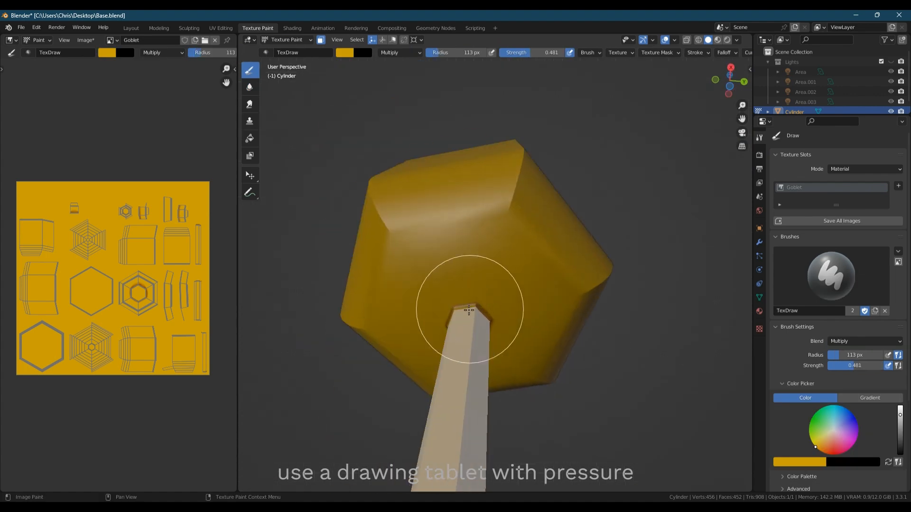
pyautogui.moveTo(468, 310); pyautogui.dragTo(472, 305)
pyautogui.moveTo(472, 305)
pyautogui.mouseDown(button='middle')
pyautogui.moveTo(480, 260)
pyautogui.moveTo(517, 256)
pyautogui.mouseUp(button='middle')
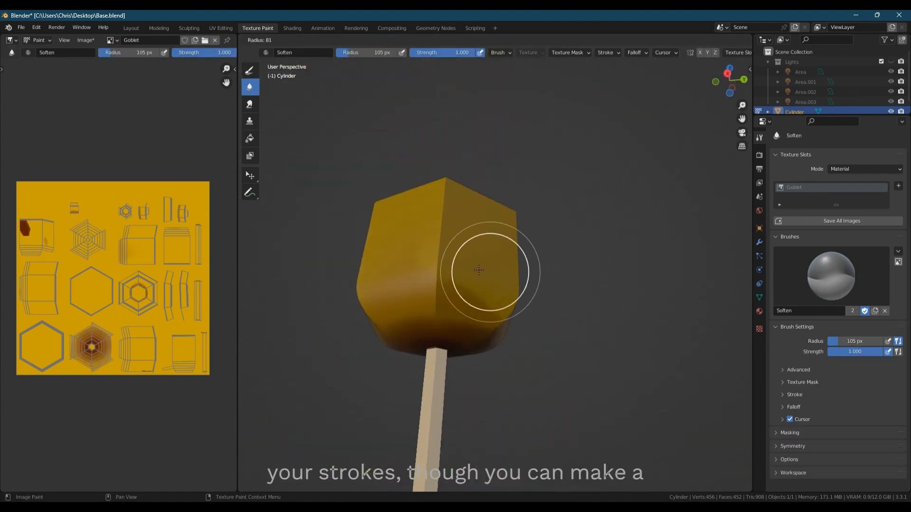
pyautogui.moveTo(488, 275); pyautogui.dragTo(464, 197, button='middle')
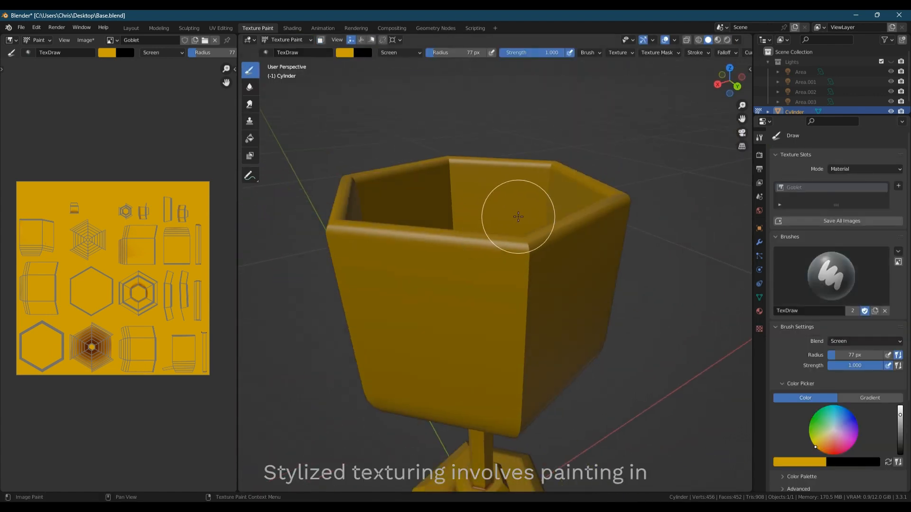
# Set the draw brush's blend mode to Screen for highlighting the scratches on the cup's side.
pyautogui.moveTo(516, 215); pyautogui.dragTo(516, 281, button='middle')
pyautogui.moveTo(366, 250); pyautogui.dragTo(431, 360, button='middle')
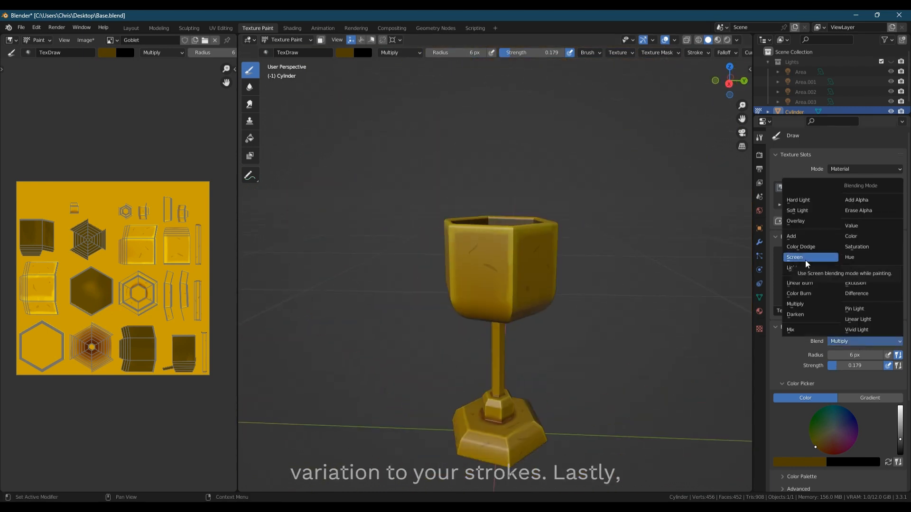
pyautogui.click(807, 264)
pyautogui.moveTo(636, 337); pyautogui.dragTo(655, 333, button='middle')
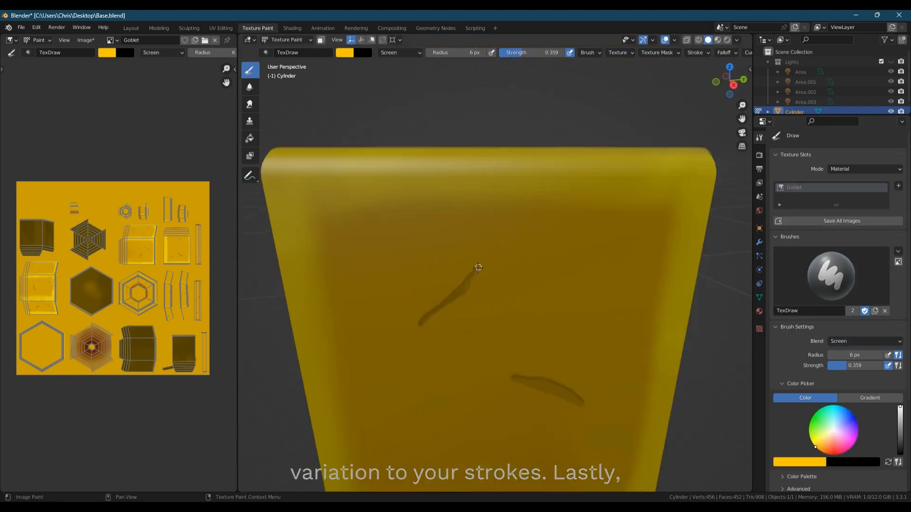
pyautogui.scroll(2, 479, 268)
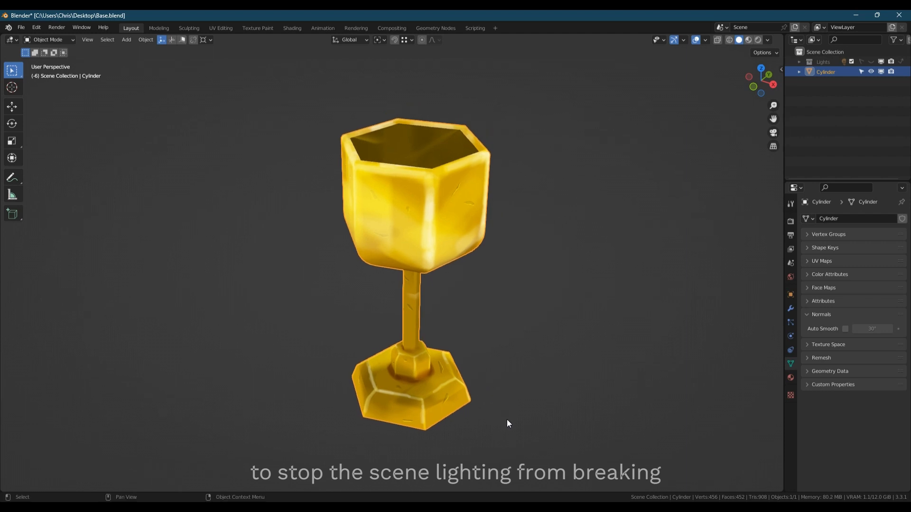
pyautogui.moveTo(507, 420); pyautogui.dragTo(726, 386, button='middle')
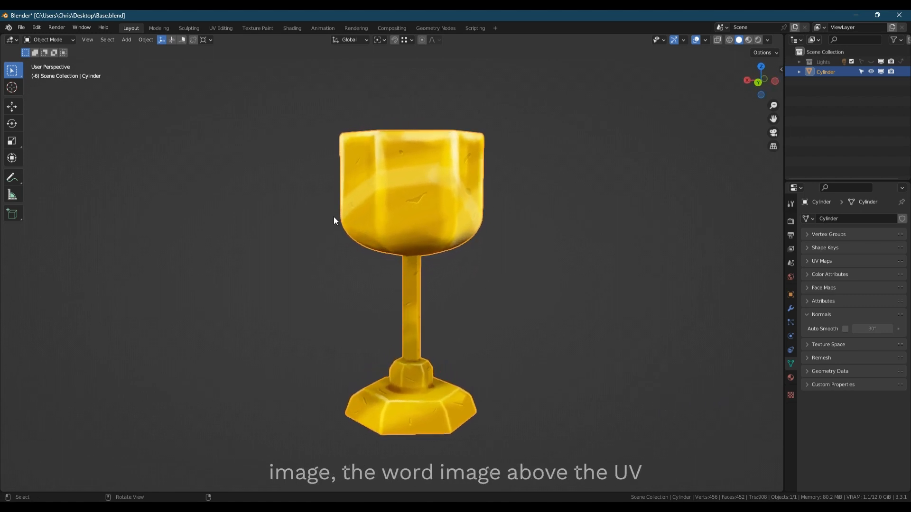
pyautogui.moveTo(274, 265); pyautogui.dragTo(512, 295, button='middle')
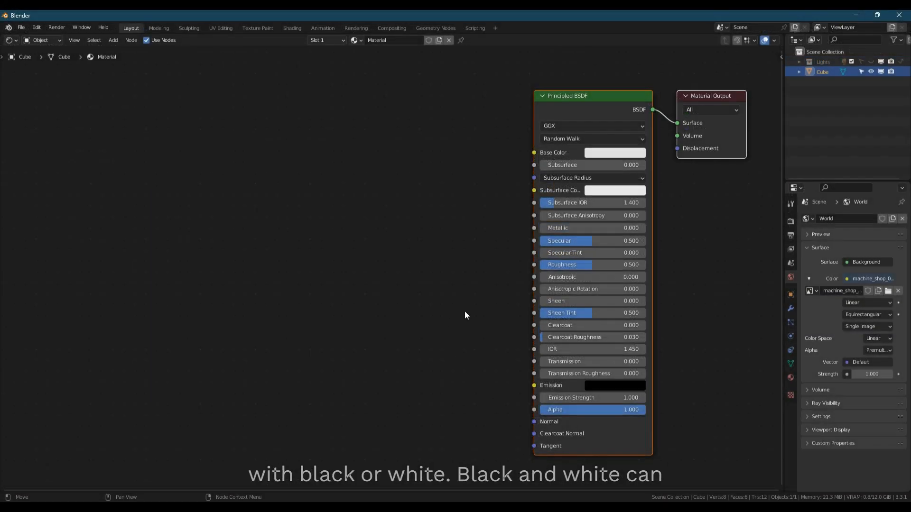
# Adjust the brightness of the cube material's Base Color in the Principled BSDF node.
pyautogui.click(614, 156)
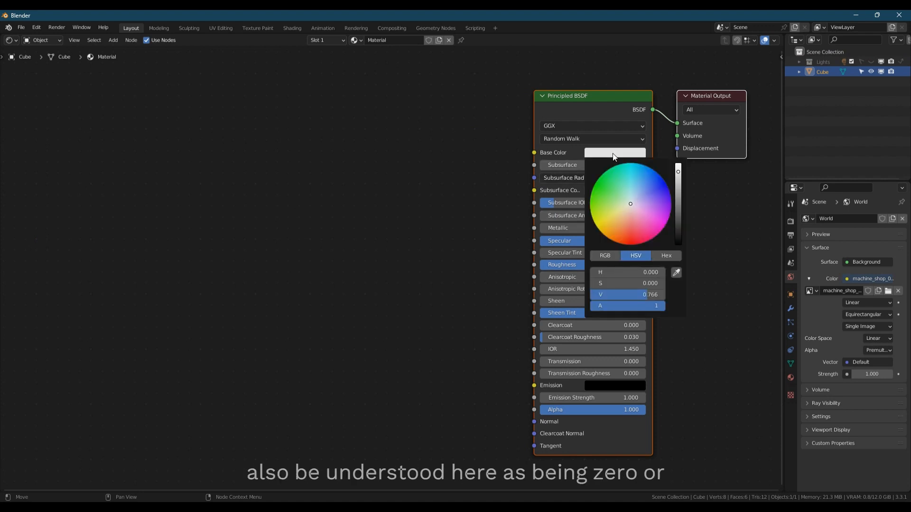
pyautogui.moveTo(679, 174)
pyautogui.mouseDown()
pyautogui.moveTo(679, 249)
pyautogui.moveTo(688, 153)
pyautogui.moveTo(684, 178)
pyautogui.mouseUp()
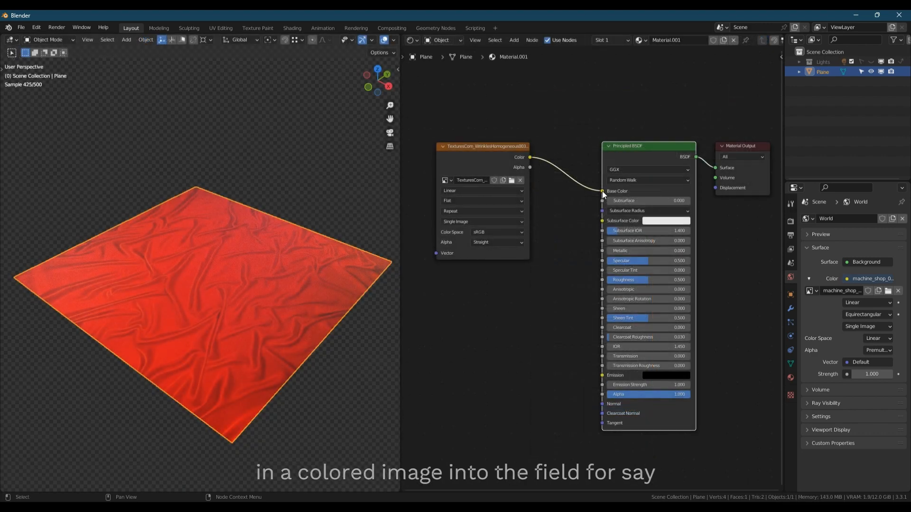
# Move the image texture's Color link from Base Color to Roughness on the plane's Principled BSDF and inspect the reflections.
pyautogui.moveTo(602, 191); pyautogui.dragTo(602, 280)
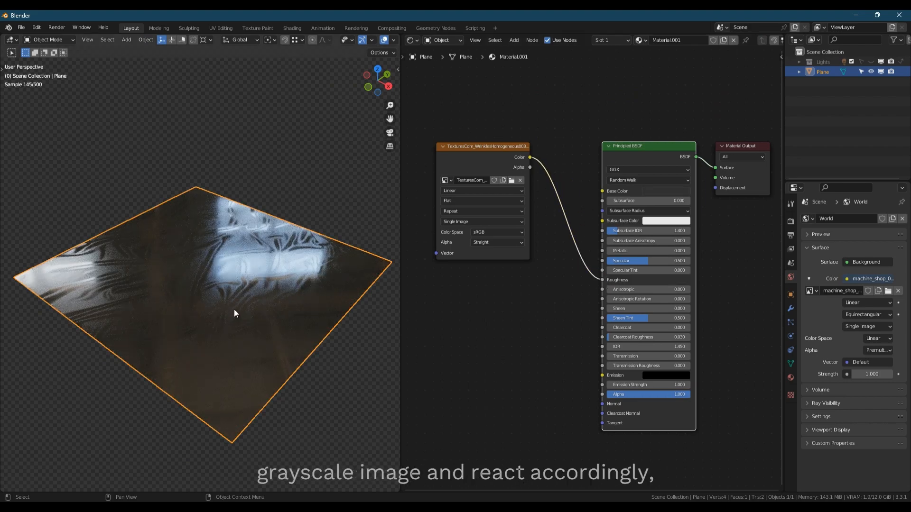
pyautogui.moveTo(299, 316)
pyautogui.mouseDown(button='middle')
pyautogui.moveTo(302, 326)
pyautogui.moveTo(306, 306)
pyautogui.mouseUp(button='middle')
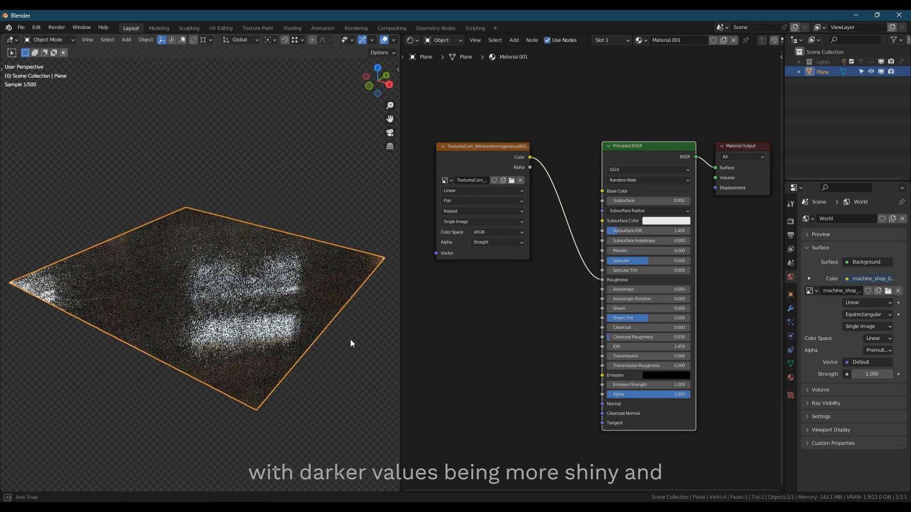
pyautogui.moveTo(350, 340); pyautogui.dragTo(276, 350, button='middle')
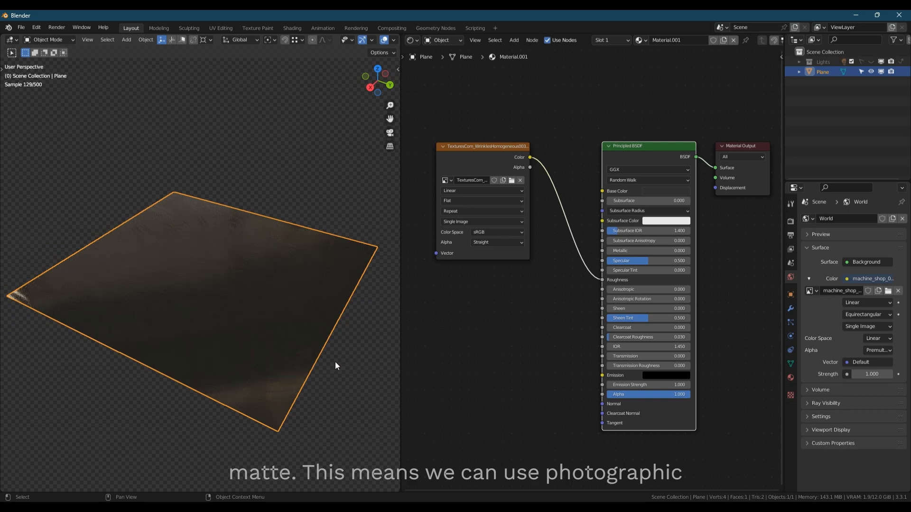
# Reroute the plane's normal texture from Base Color to the Normal Map node's Color input, set its color space to Non-Color, and inspect the surface.
pyautogui.moveTo(335, 366); pyautogui.dragTo(16, 355, button='middle')
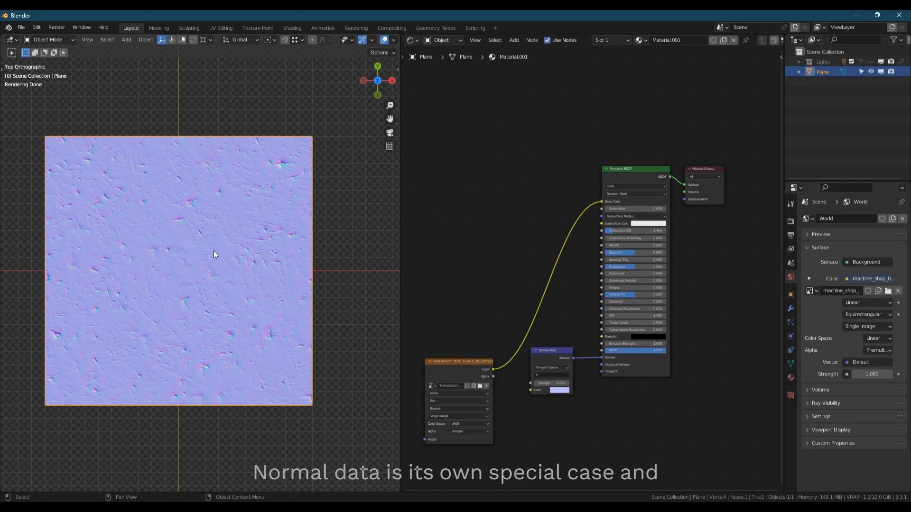
pyautogui.moveTo(602, 201); pyautogui.dragTo(531, 390)
pyautogui.click(473, 424)
pyautogui.click(482, 428)
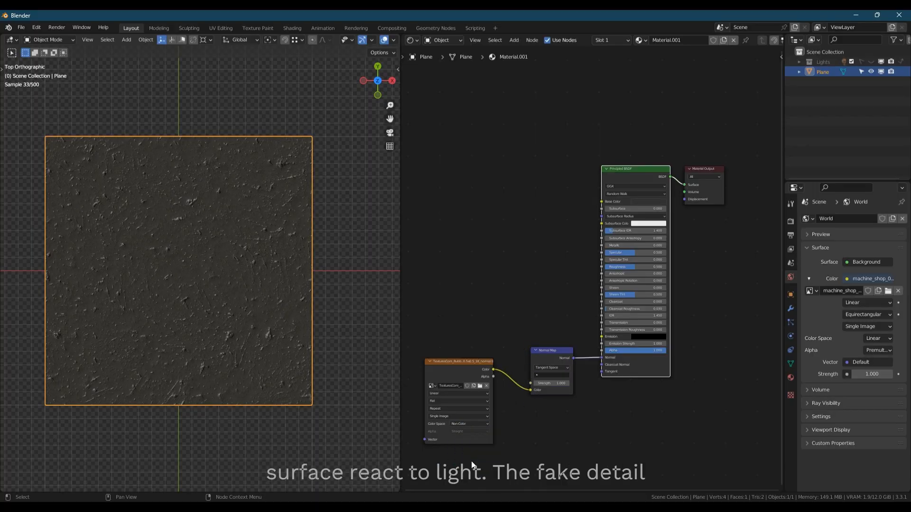
pyautogui.moveTo(342, 375); pyautogui.dragTo(20, 348, button='middle')
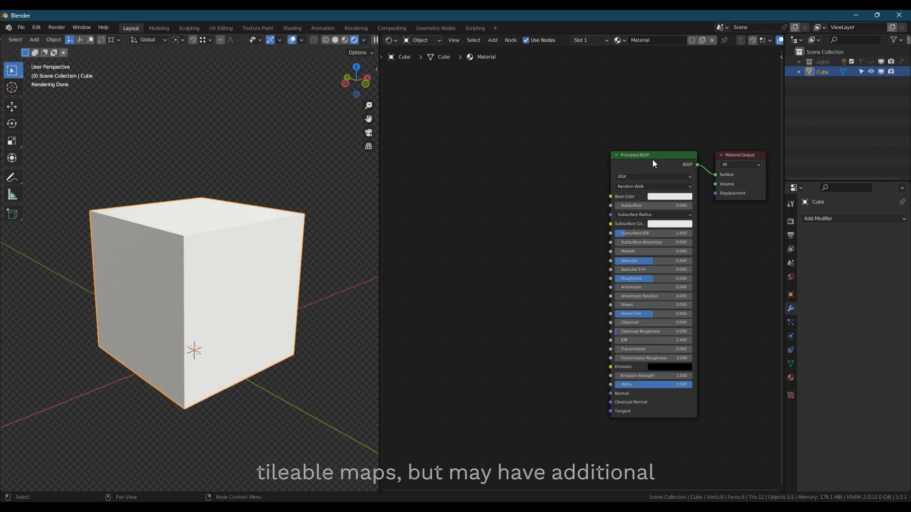
# Run Principled Texture Setup on the cube's Principled BSDF with the albedo, metallic, normal and roughness maps of TexturesCom_FloorThreadplate1_2K, leaving out the ao map.
pyautogui.click(654, 155)
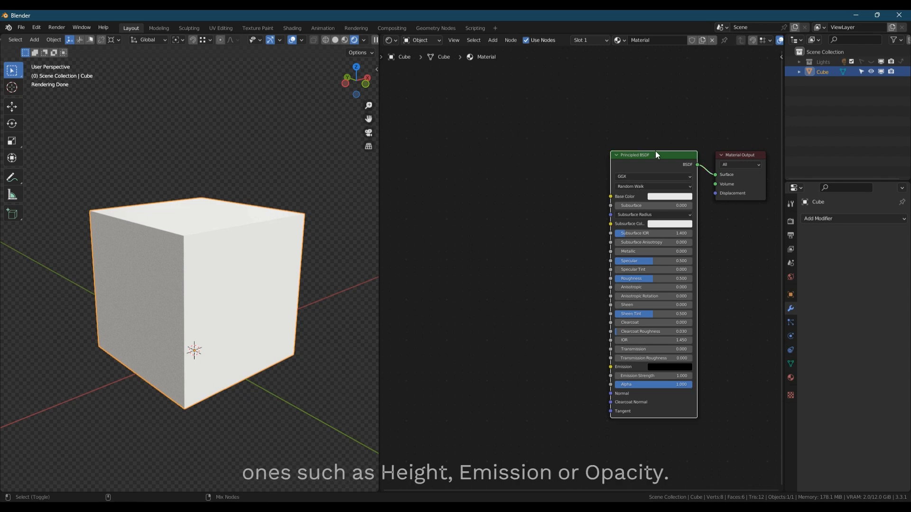
pyautogui.hotkey('ctrl', 'shift', 't')
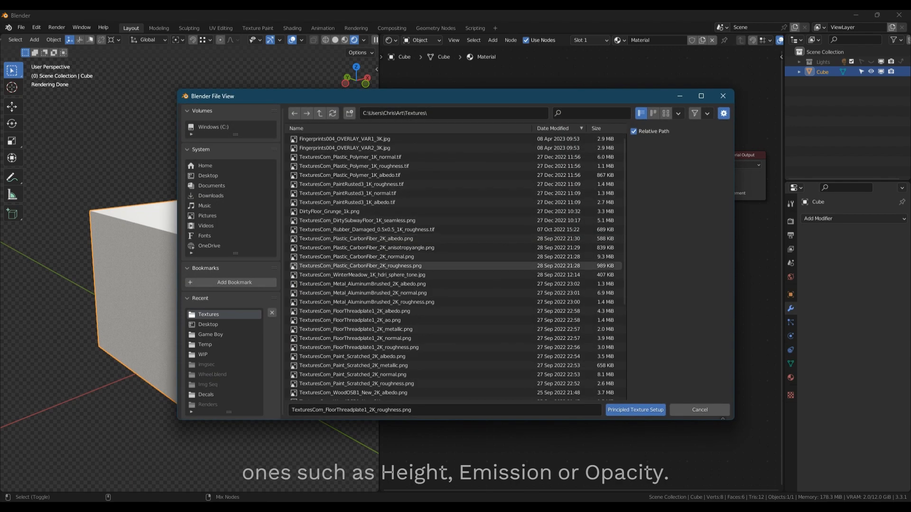
pyautogui.click(399, 321)
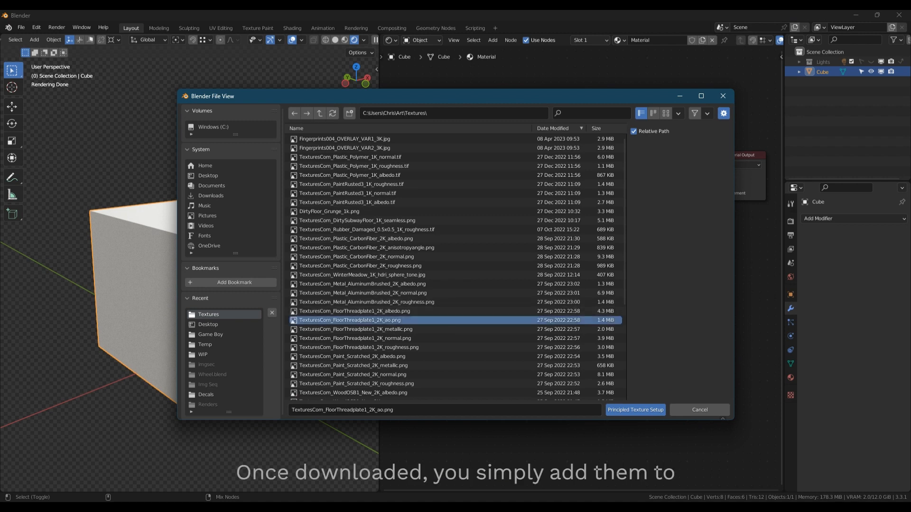
pyautogui.click(399, 312)
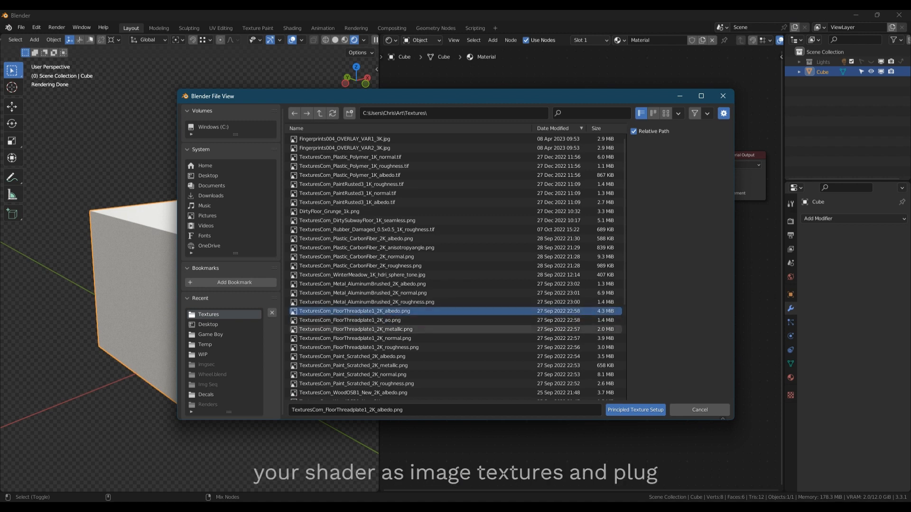
pyautogui.keyDown('shift'); pyautogui.click(399, 329); pyautogui.keyUp('shift')
pyautogui.keyDown('shift'); pyautogui.click(398, 338); pyautogui.keyUp('shift')
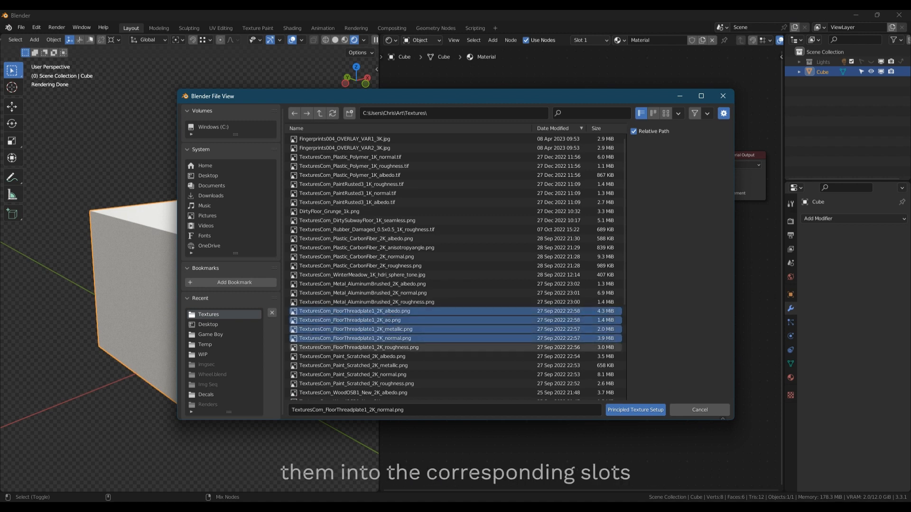
pyautogui.keyDown('shift'); pyautogui.click(398, 348); pyautogui.keyUp('shift')
pyautogui.keyDown('ctrl'); pyautogui.click(398, 320); pyautogui.keyUp('ctrl')
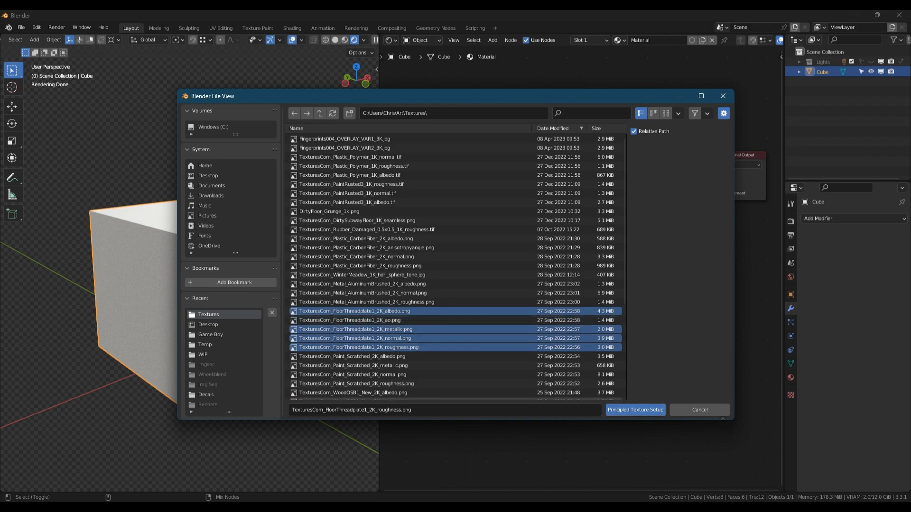
pyautogui.click(635, 410)
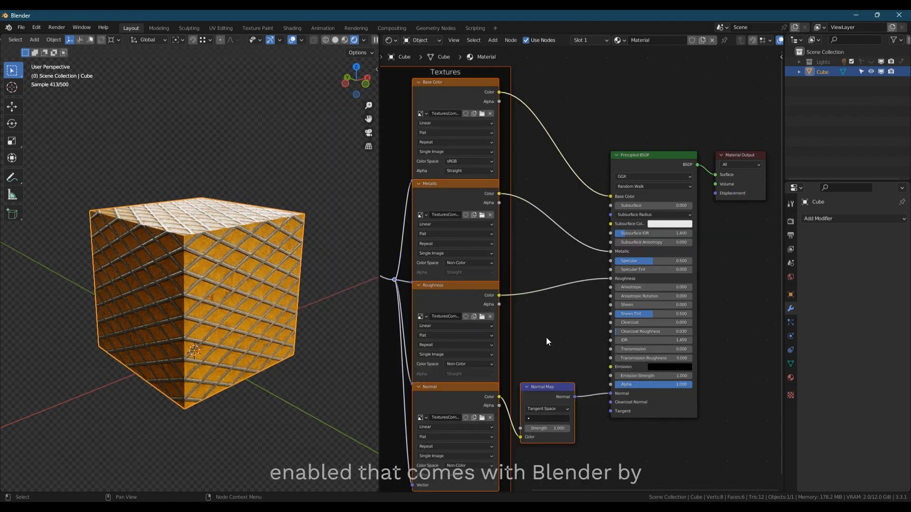
# Examine the textured cube and the complete node network, including the Mapping and Textures frames.
pyautogui.moveTo(259, 256); pyautogui.dragTo(291, 273, button='middle')
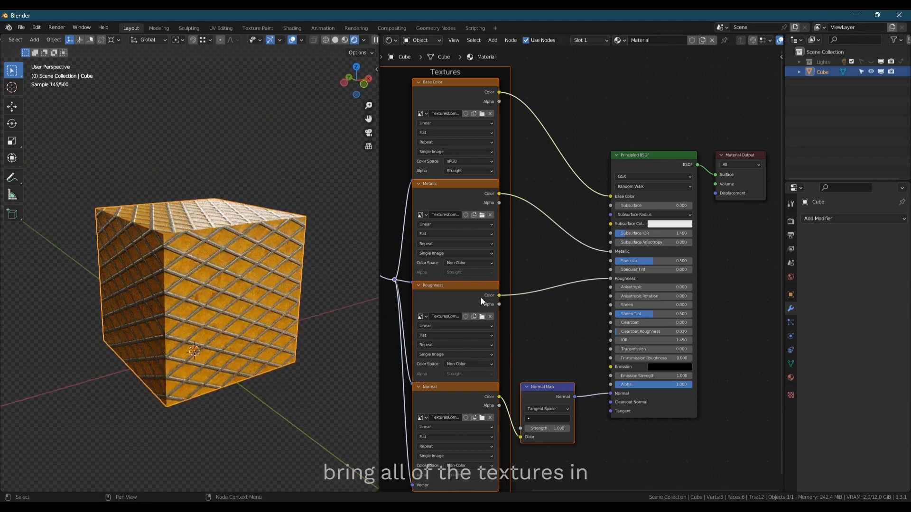
pyautogui.scroll(-2, 480, 298)
pyautogui.moveTo(449, 296); pyautogui.dragTo(534, 289, button='middle')
pyautogui.scroll(-1, 476, 296)
pyautogui.scroll(-1, 511, 292)
pyautogui.scroll(-1, 511, 292)
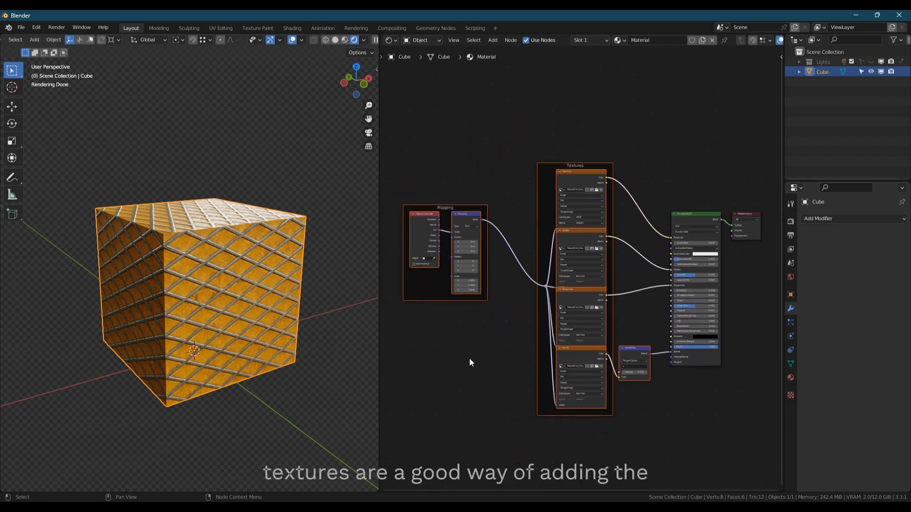